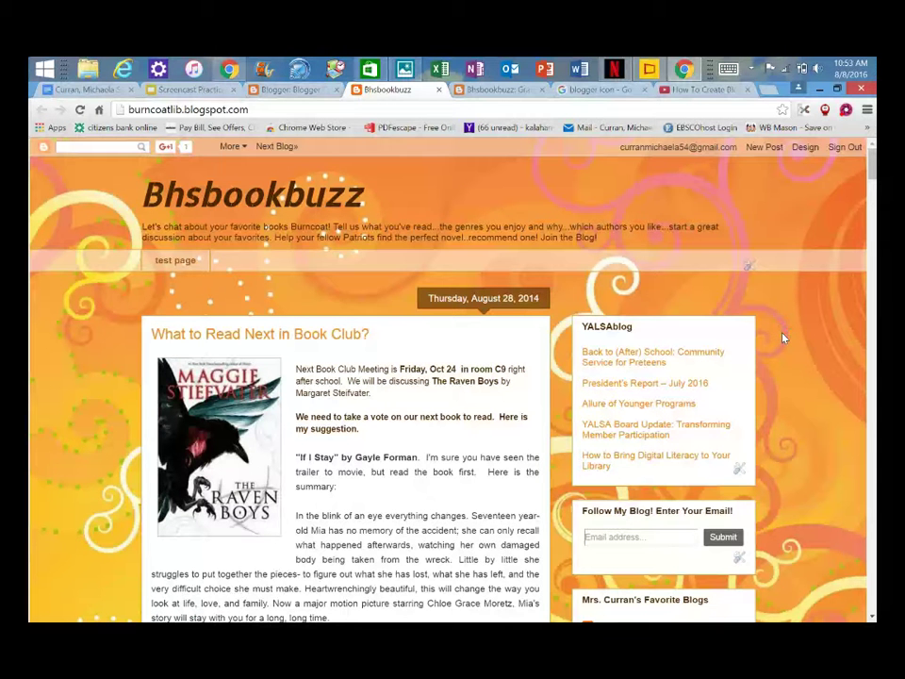
- Examine the Bhsbookbuzz blog's posts and its sidebar gadgets, from the YALSAblog feed down to the page view counter
scroll(783, 337, "down", 3)
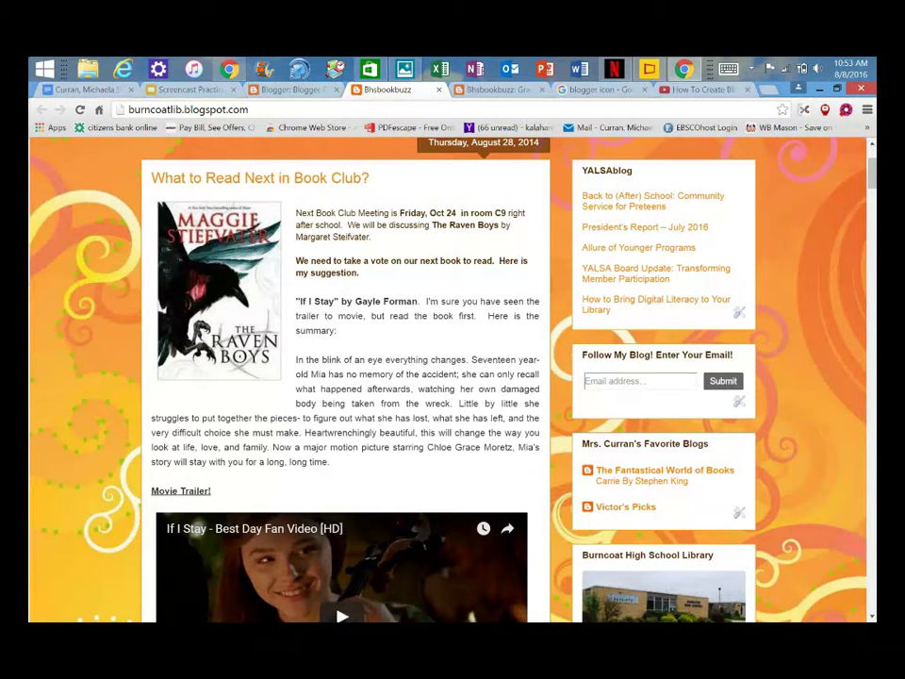
scroll(719, 167, "down", 2)
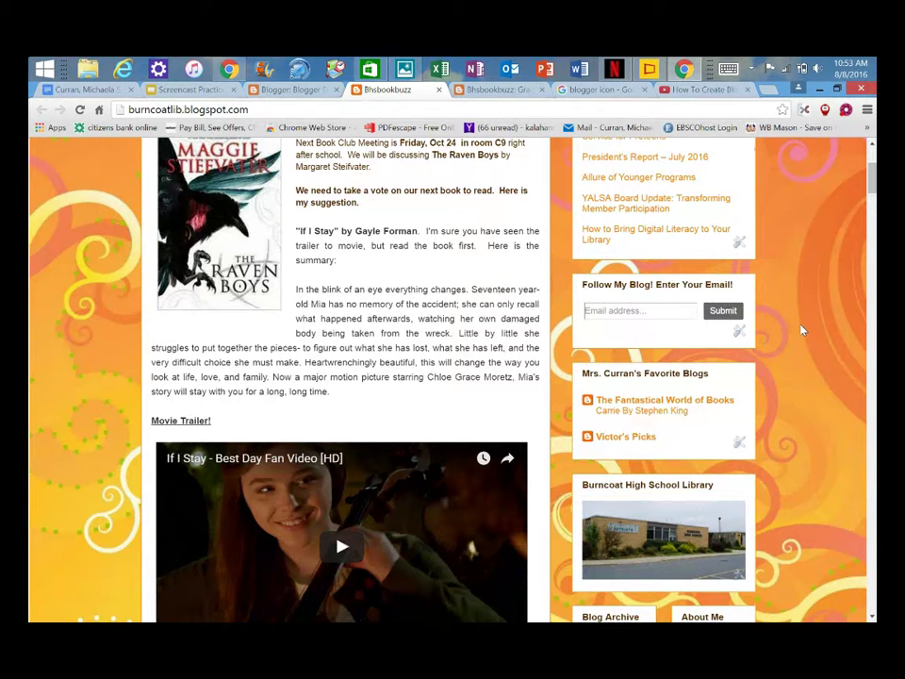
scroll(801, 330, "down", 3)
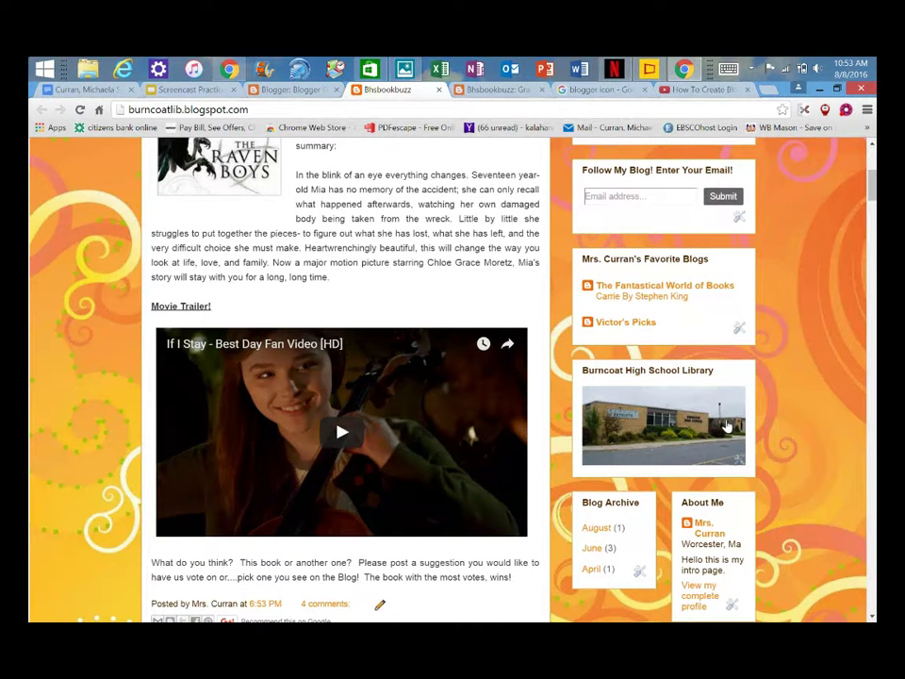
scroll(790, 452, "down", 2)
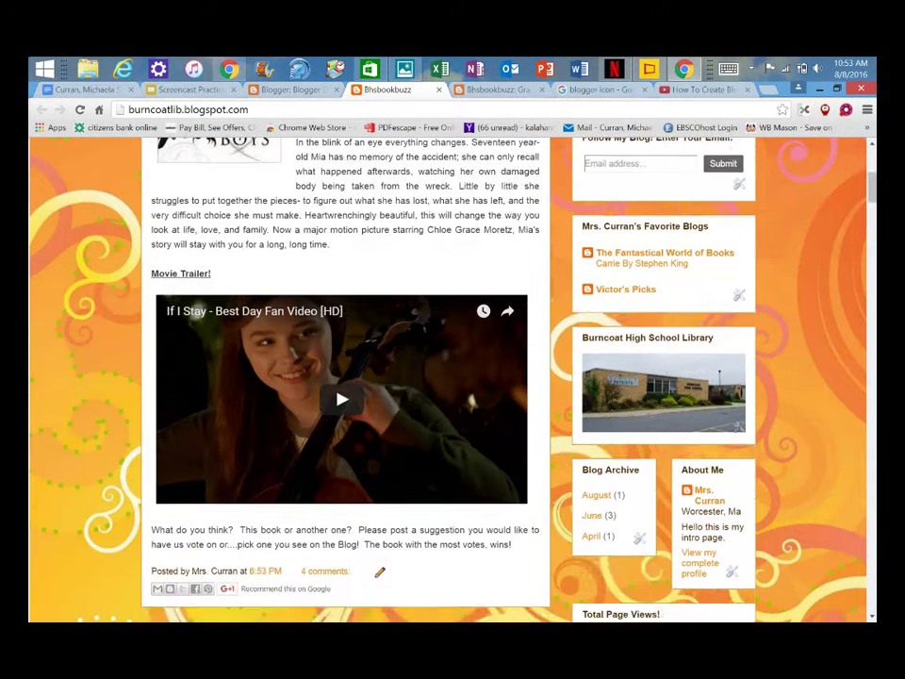
scroll(790, 452, "down", 1)
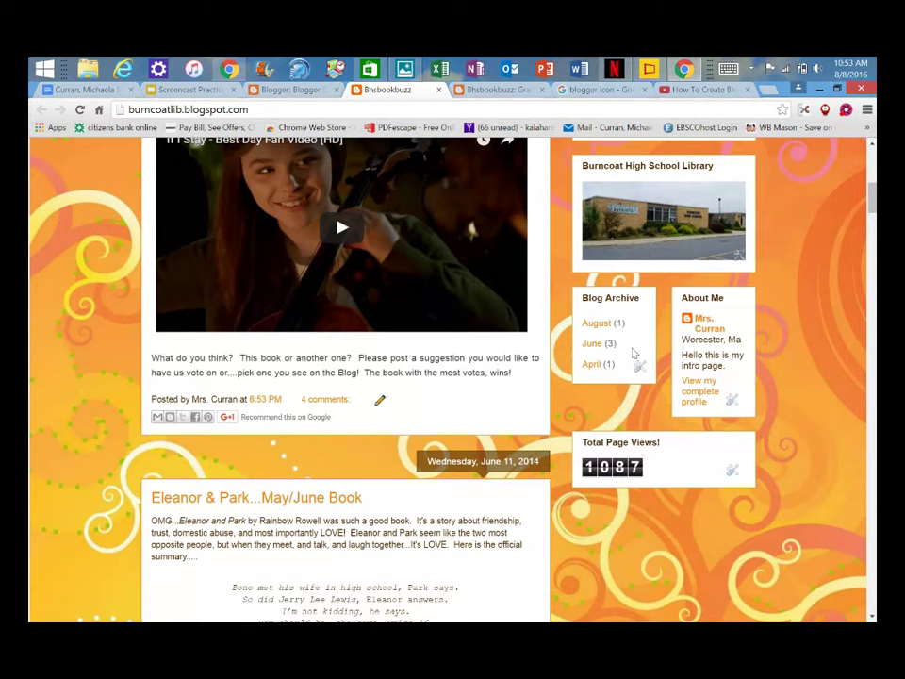
scroll(633, 353, "down", 2)
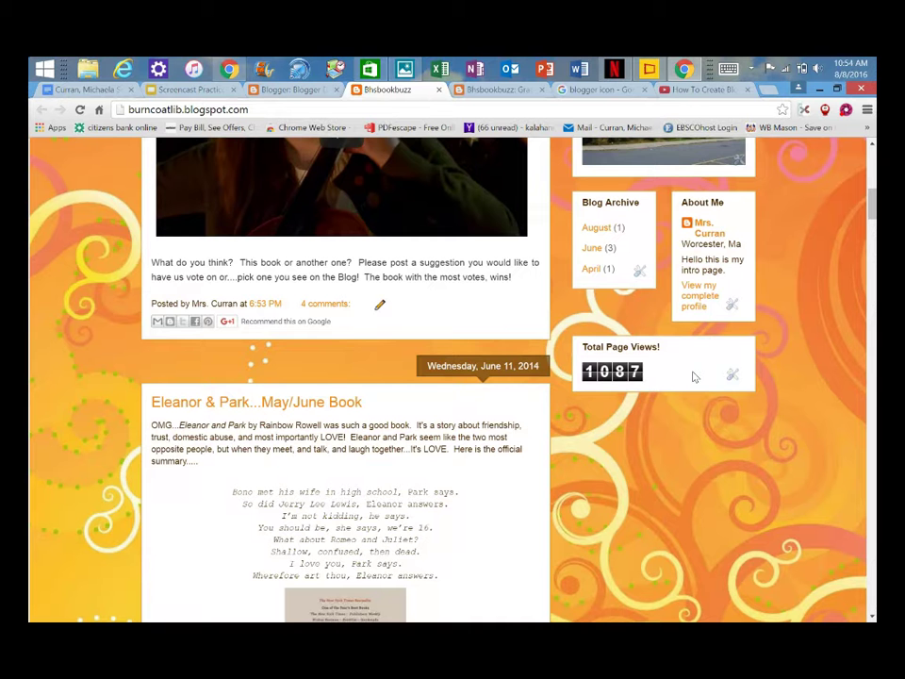
scroll(251, 170, "up", 1)
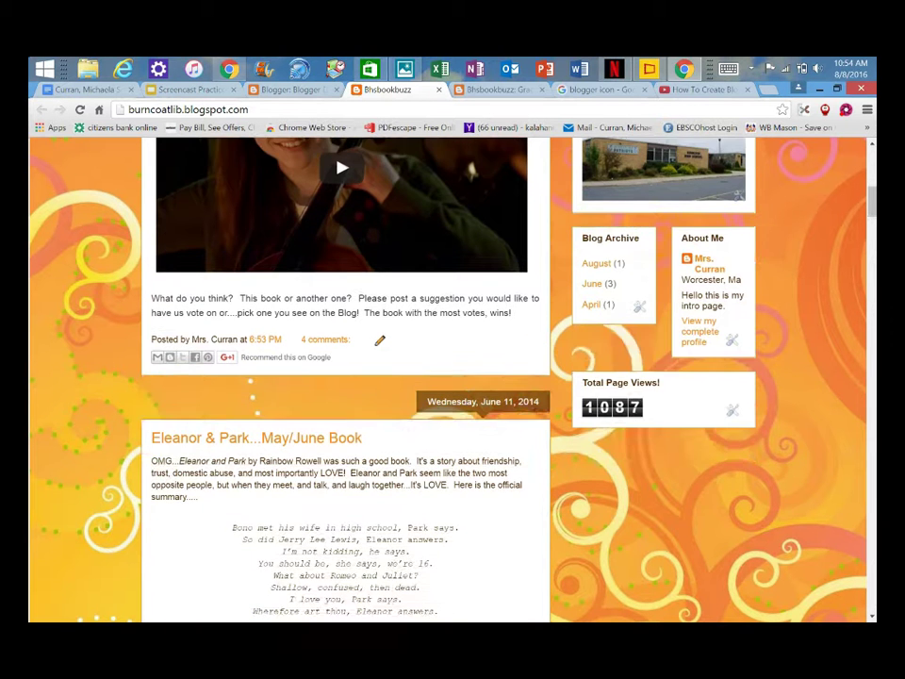
scroll(251, 171, "up", 7)
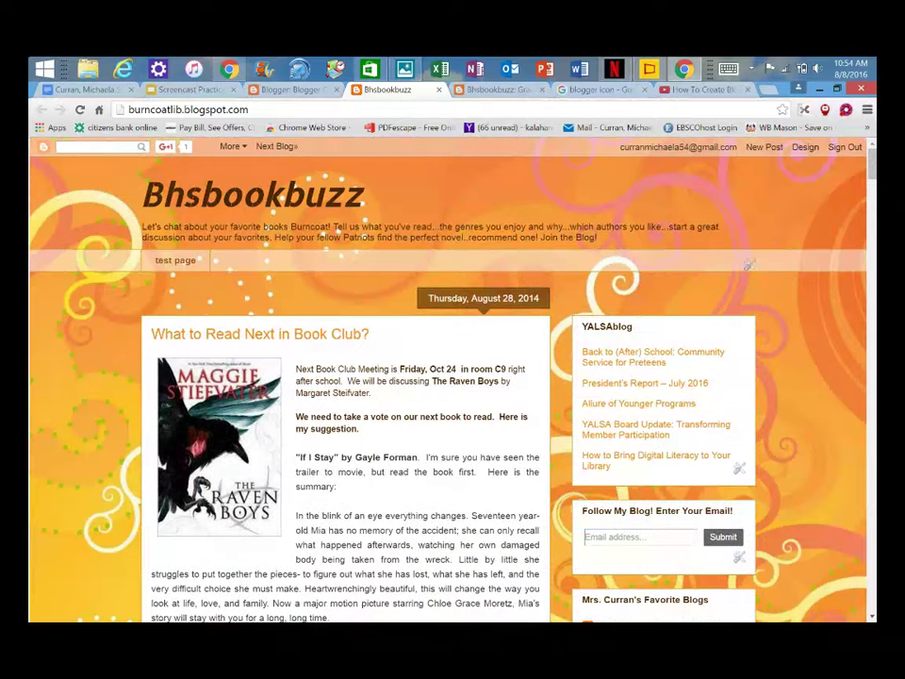
- Start a new blog titled "Practice Blog" and try the address bhspracticeblog.blogspot.com
left_click(309, 91)
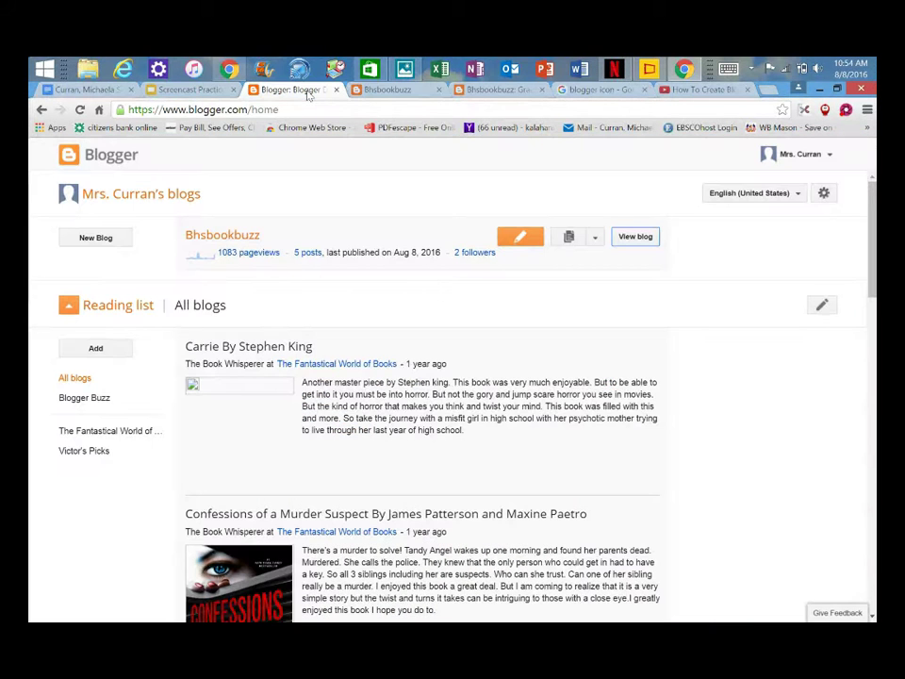
left_click(95, 238)
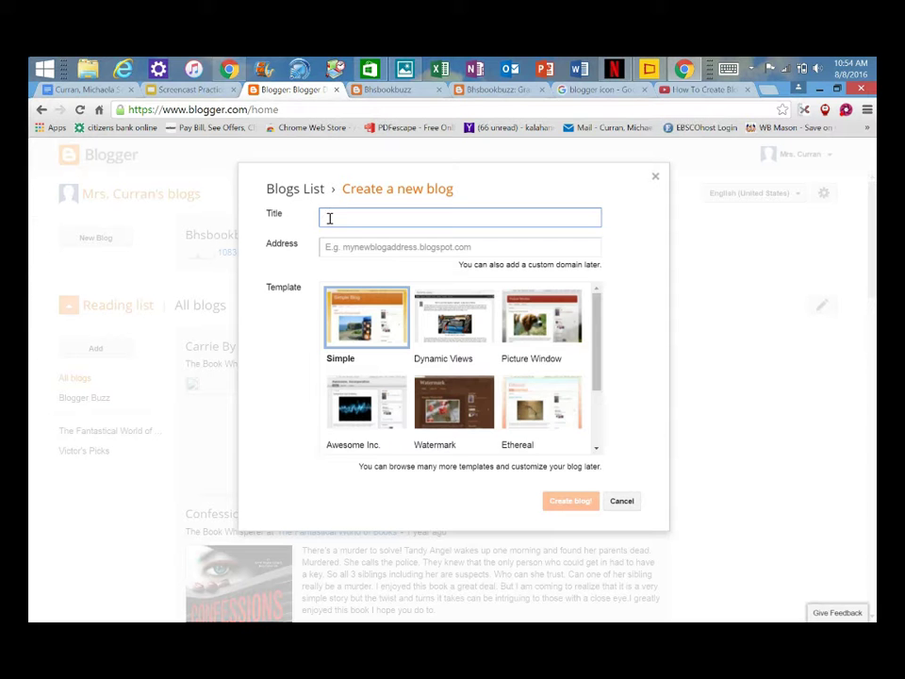
type("Practice Blog")
left_click(337, 247)
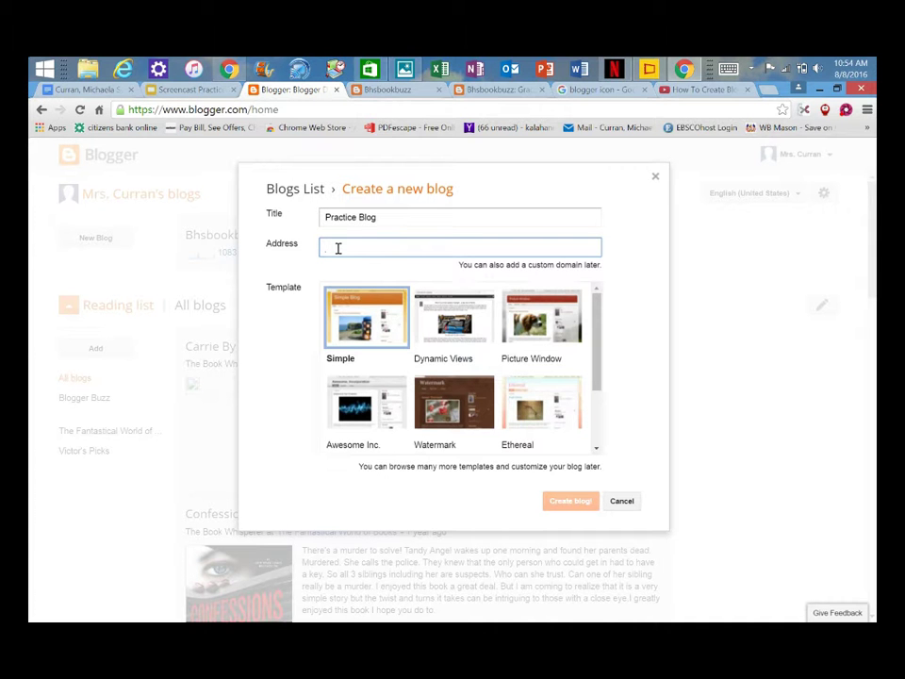
type("bhs")
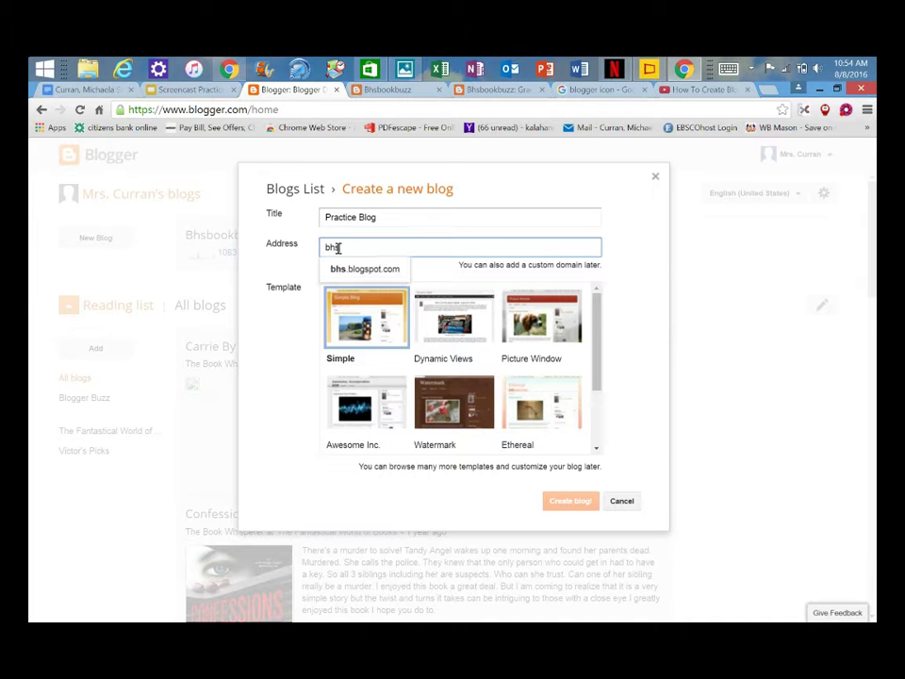
type("practic")
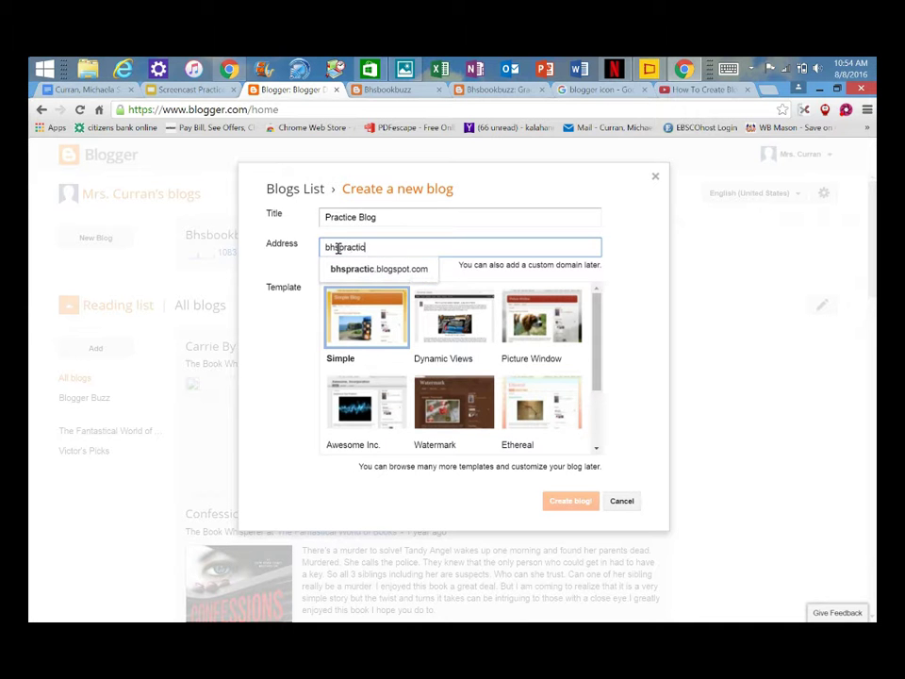
type("eblog")
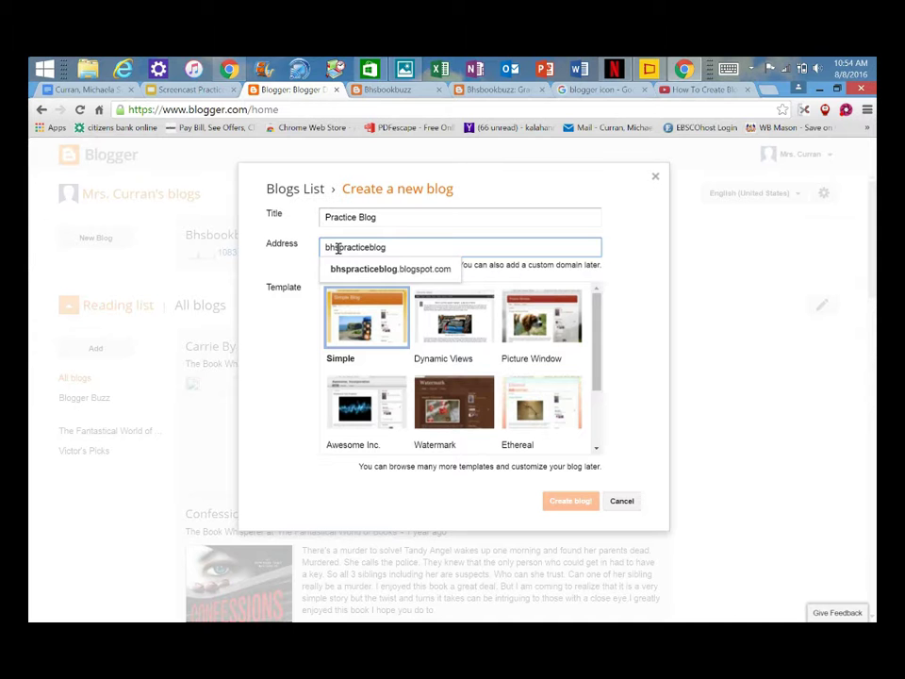
left_click(478, 278)
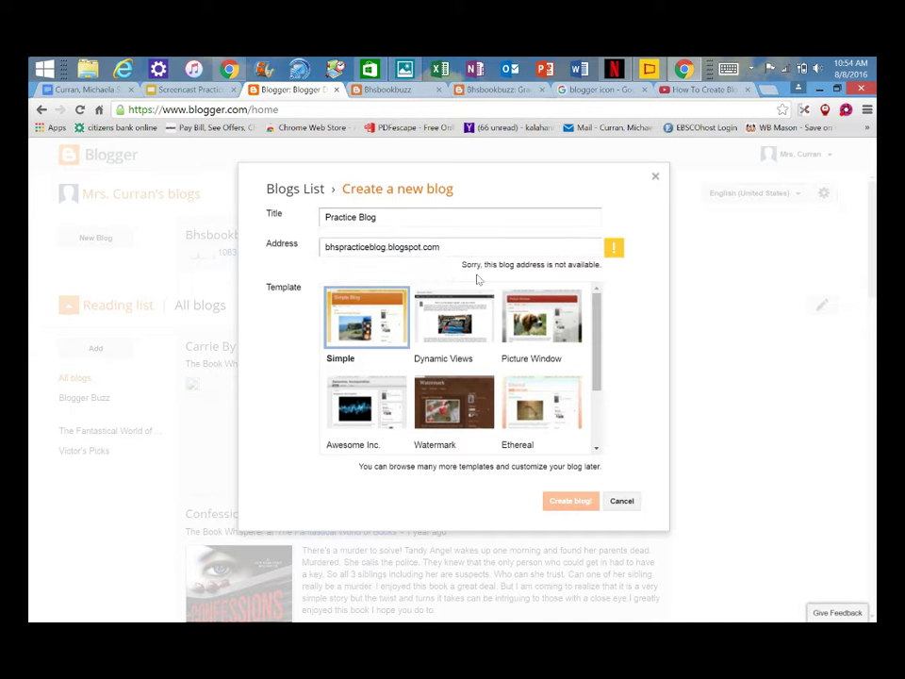
- Shorten the new blog's address to bhsprac.blogspot.com
left_click(385, 246)
key("BackSpace")
key("BackSpace")
key("BackSpace")
key("BackSpace")
key("BackSpace")
key("BackSpace")
key("BackSpace")
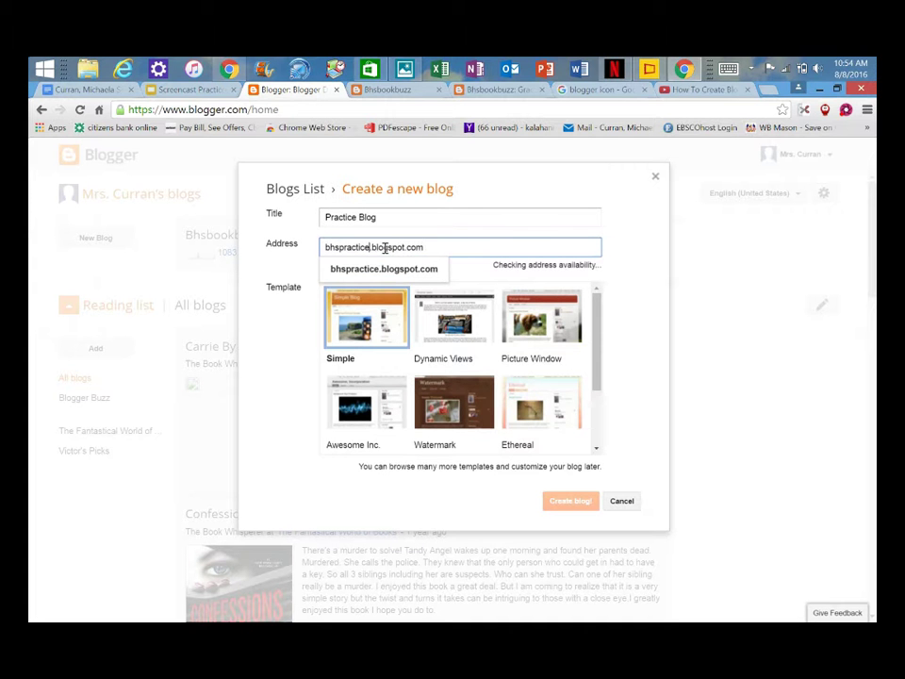
key("BackSpace")
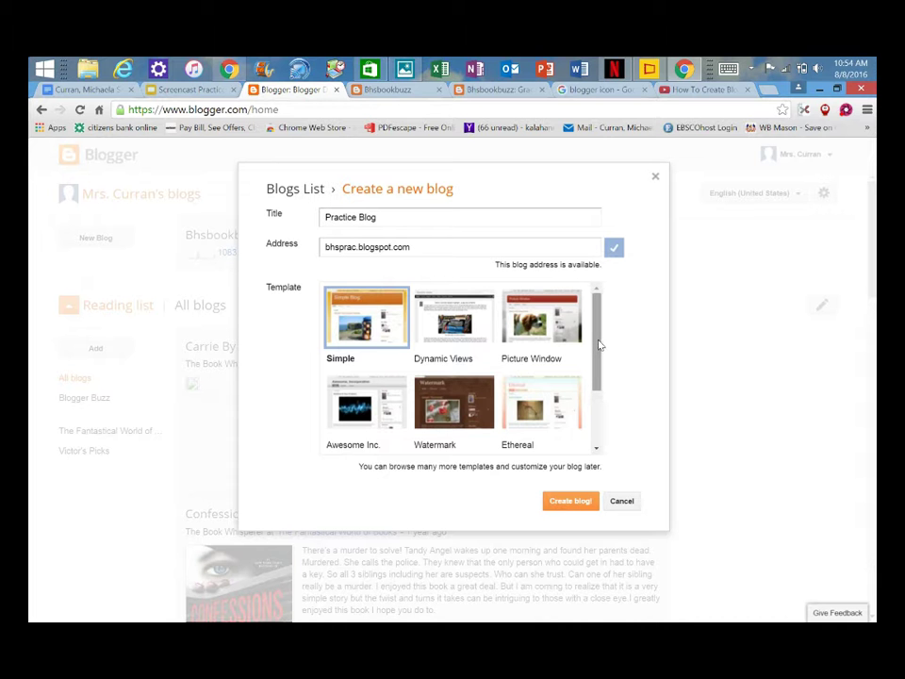
- Create the blog with the Simple template and decline the custom domain offer
right_click(596, 376)
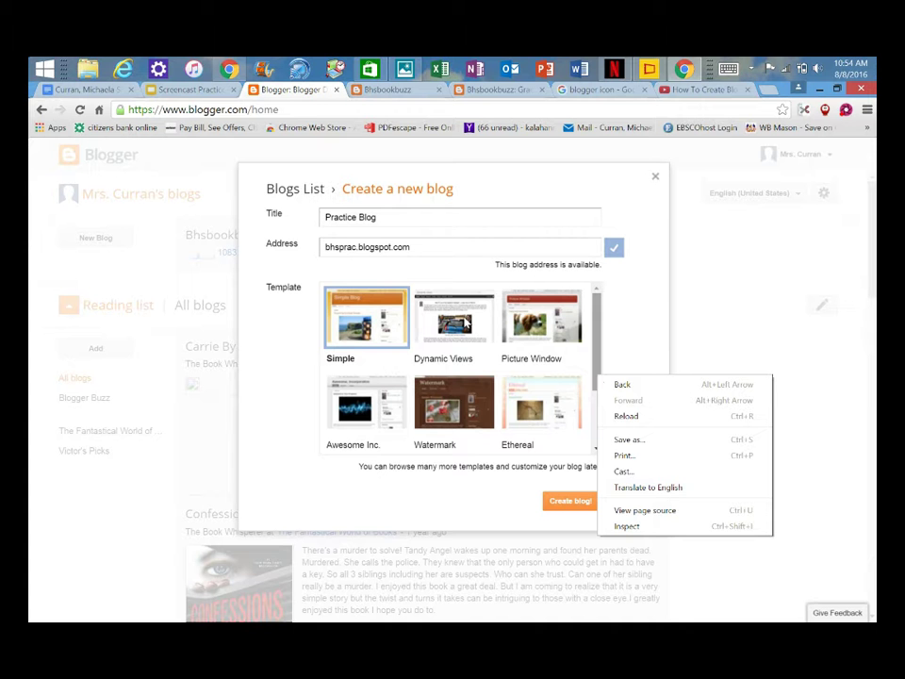
left_click(382, 323)
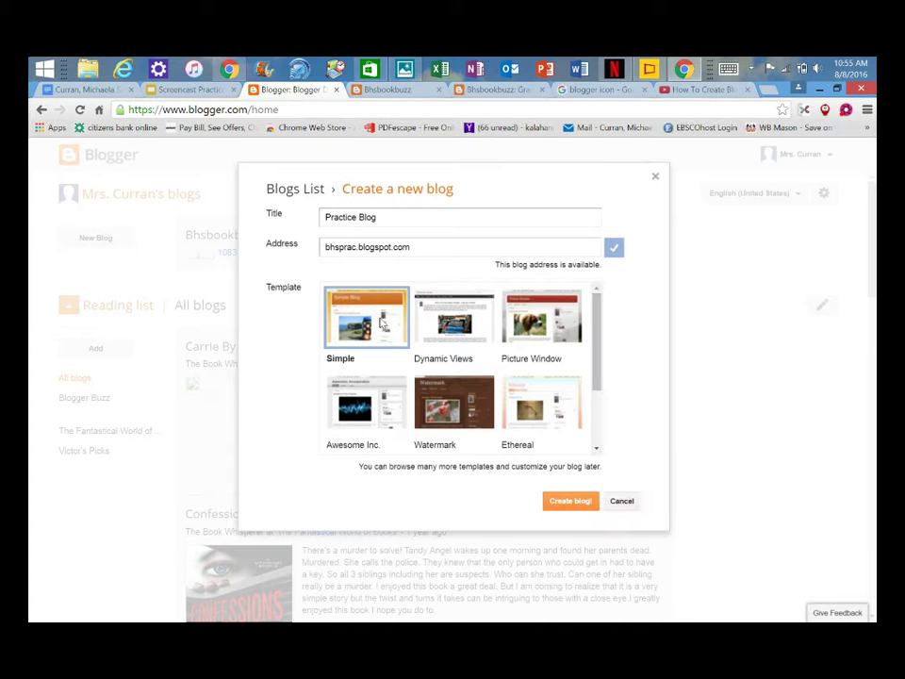
left_click(565, 500)
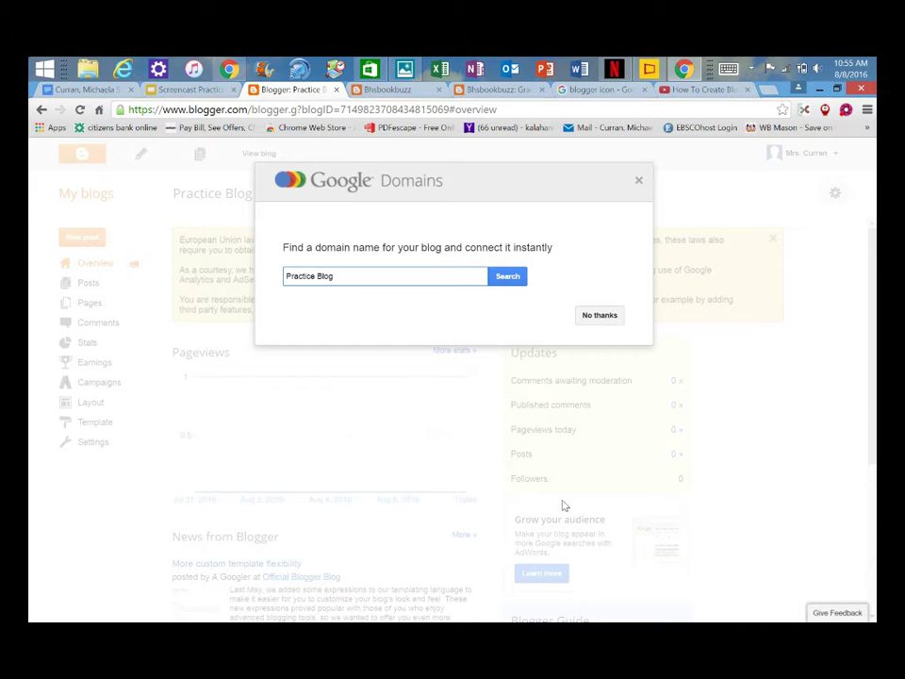
left_click(596, 317)
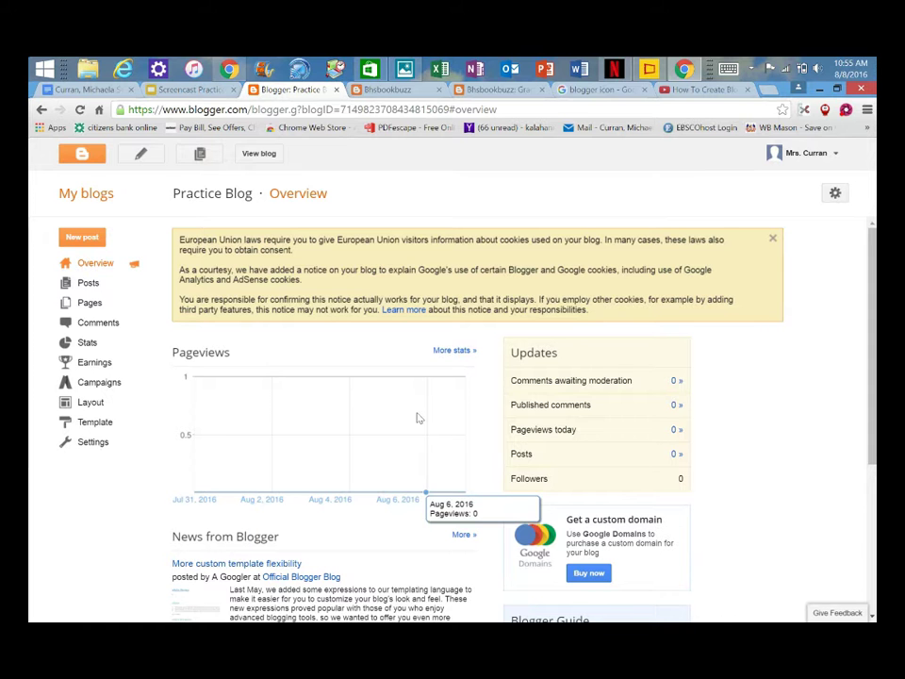
- View the new Practice Blog and start a new post there titled "First Post"
mouse_move(460, 489)
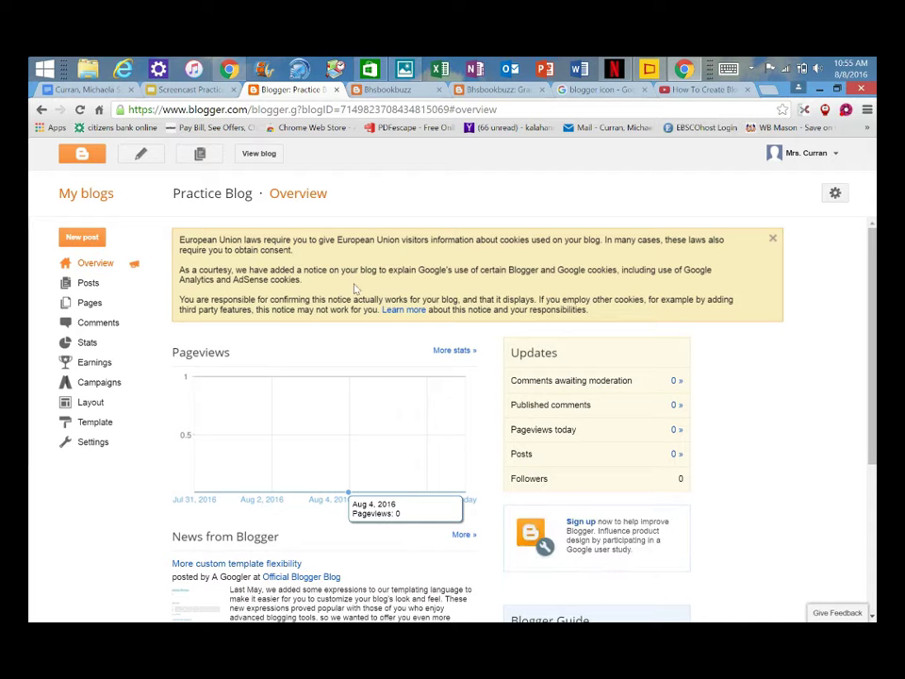
left_click(258, 155)
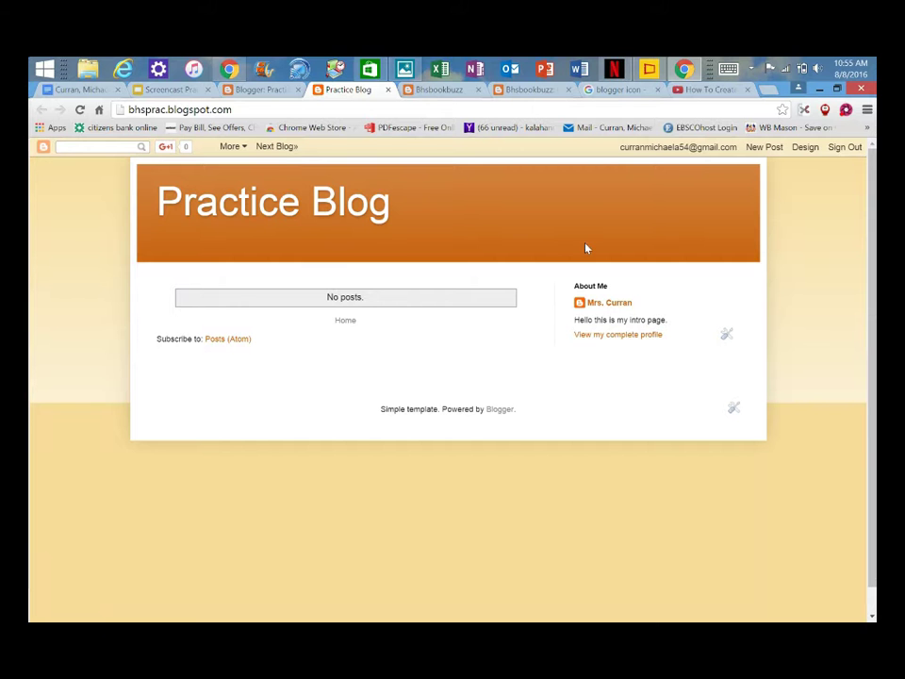
left_click(765, 149)
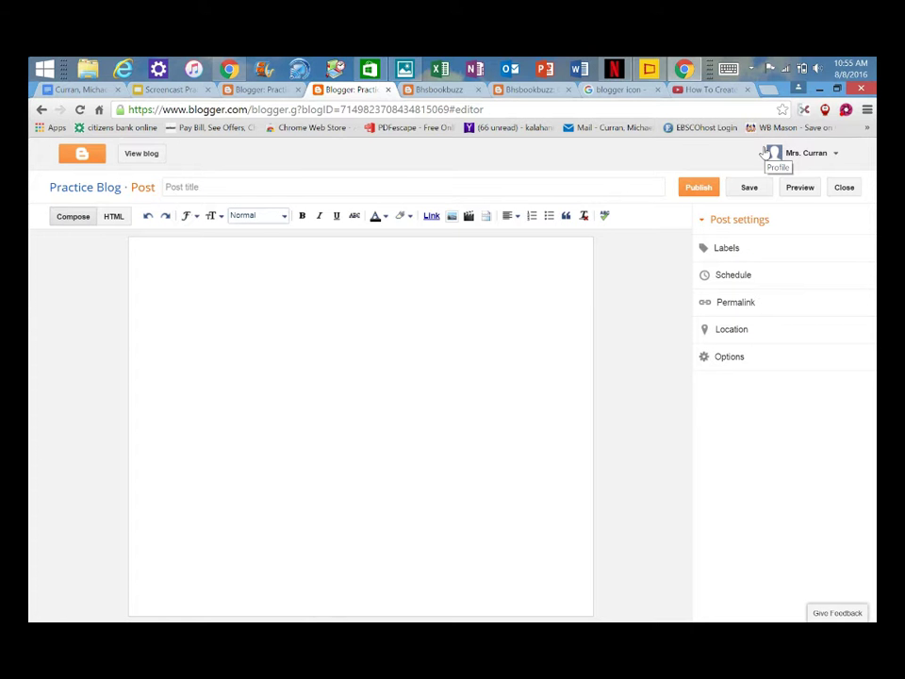
left_click(540, 187)
type("Fi")
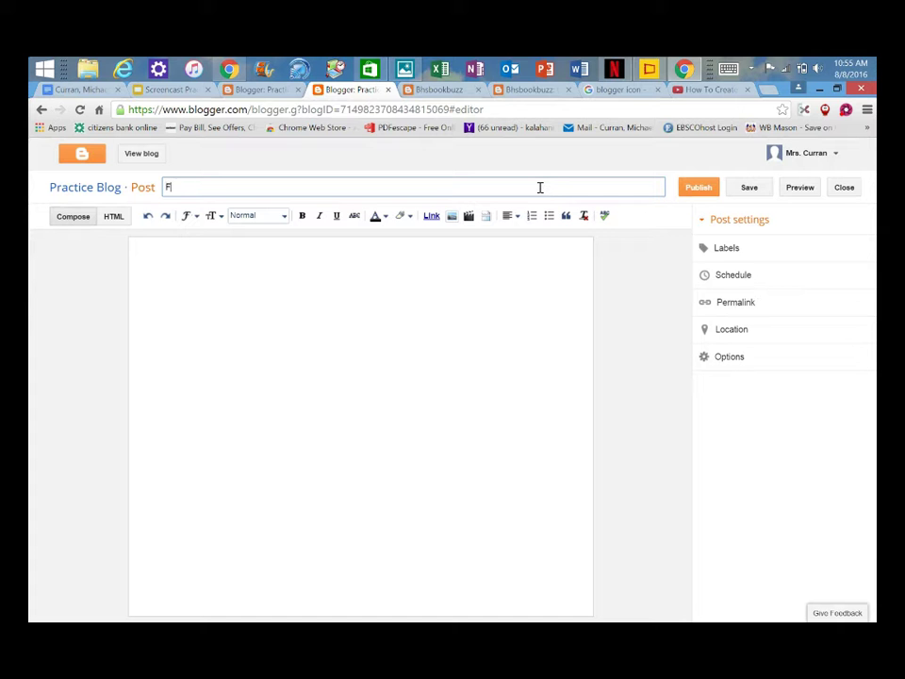
type("rst Post")
- Write "Here is where you add your posts." in the body of the post
left_click(442, 274)
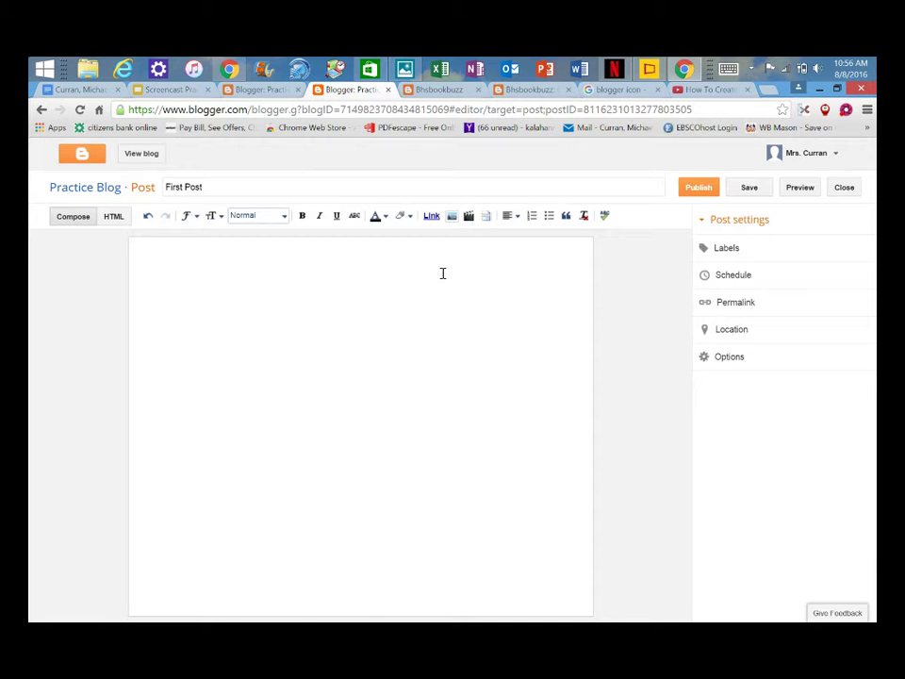
type("Here is h")
type("here you add your p")
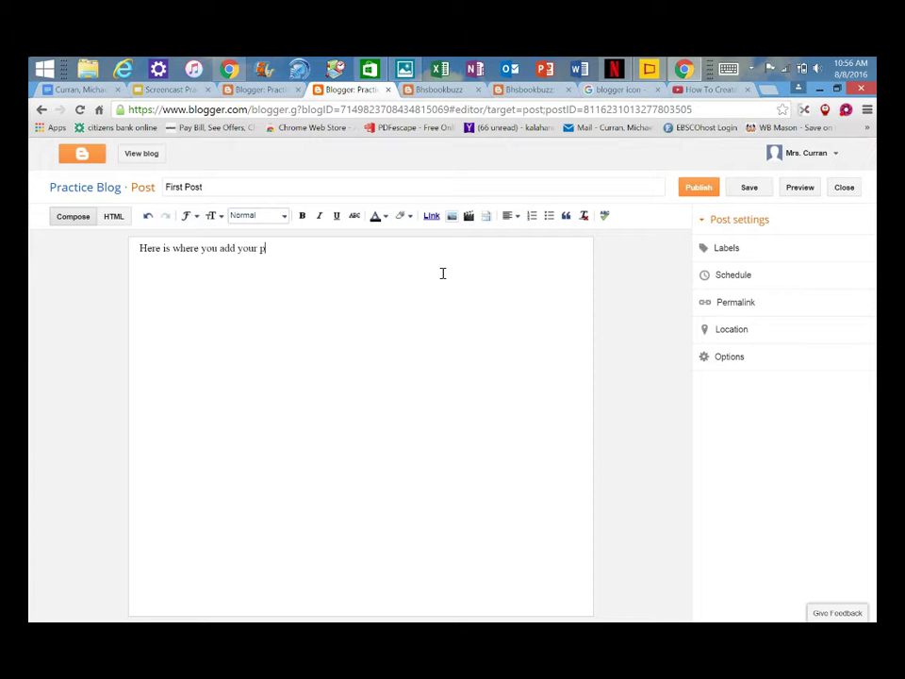
type("osts.")
- Copy the first orange icon from the "blogger icon" image results and paste it into the post body
left_click(451, 217)
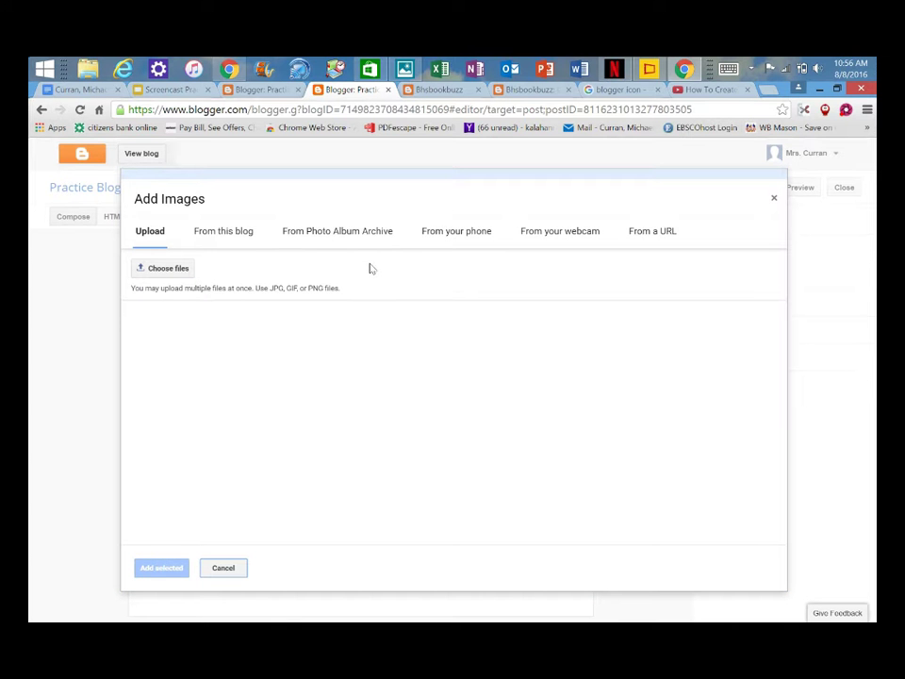
left_click(774, 199)
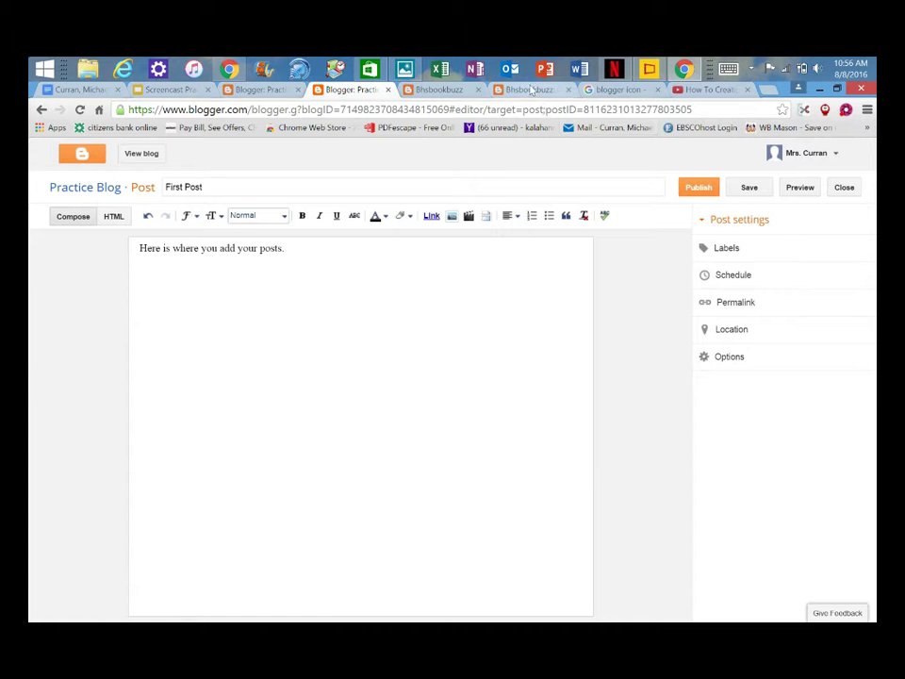
left_click(604, 89)
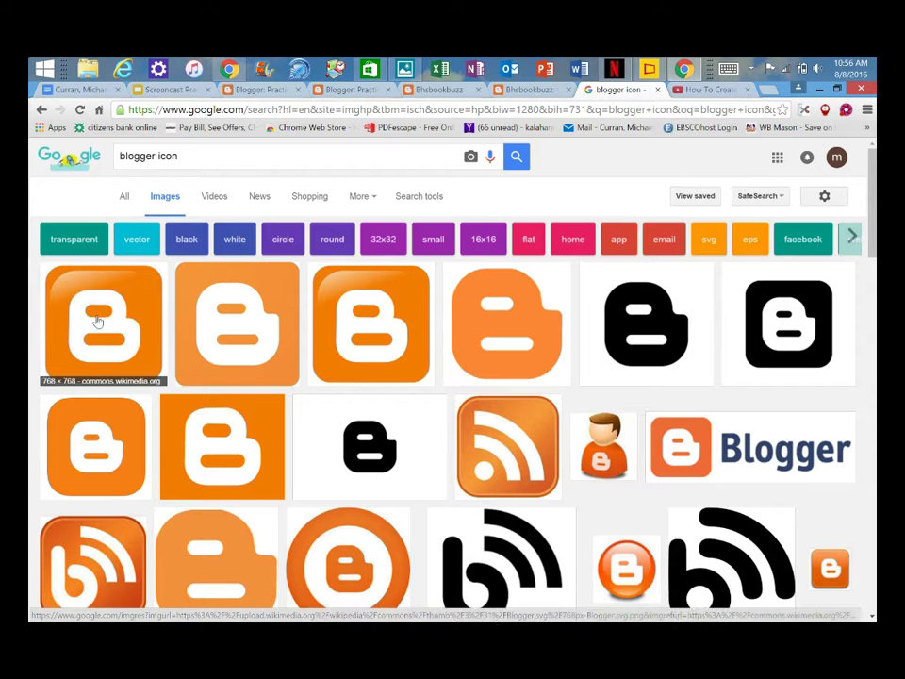
right_click(98, 321)
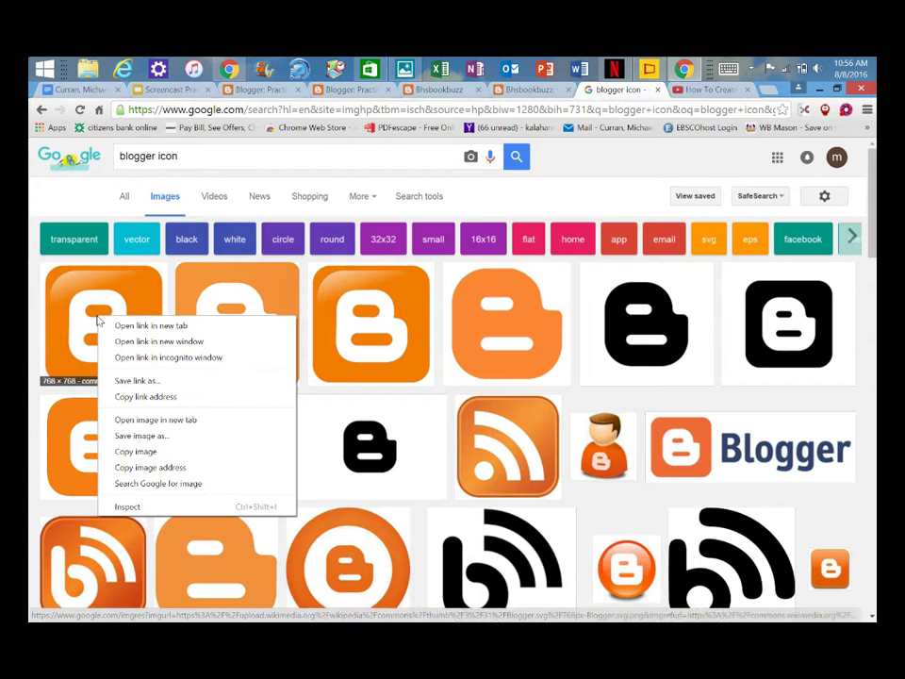
left_click(135, 451)
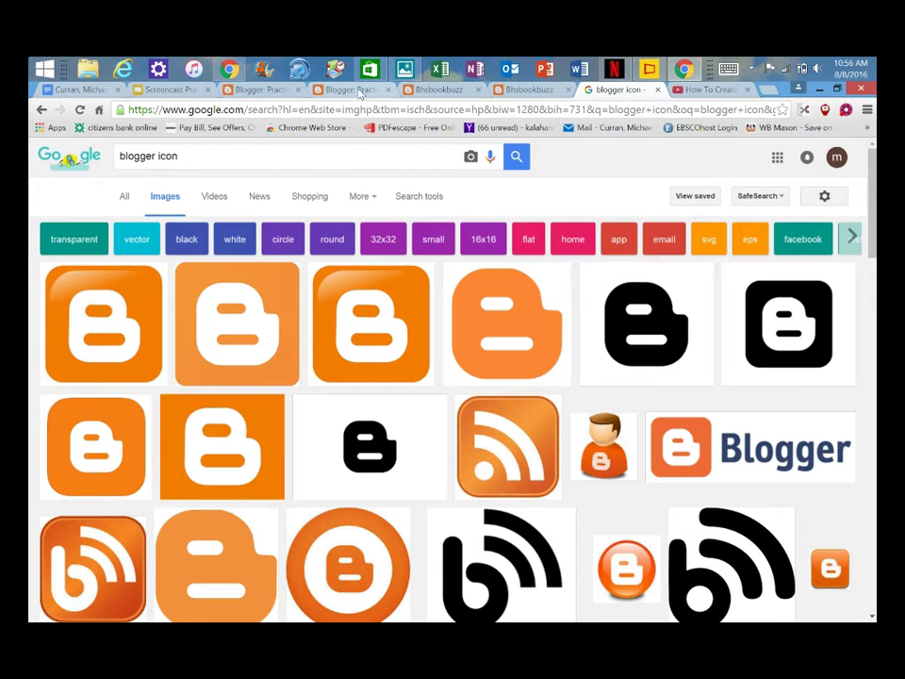
left_click(350, 88)
right_click(279, 319)
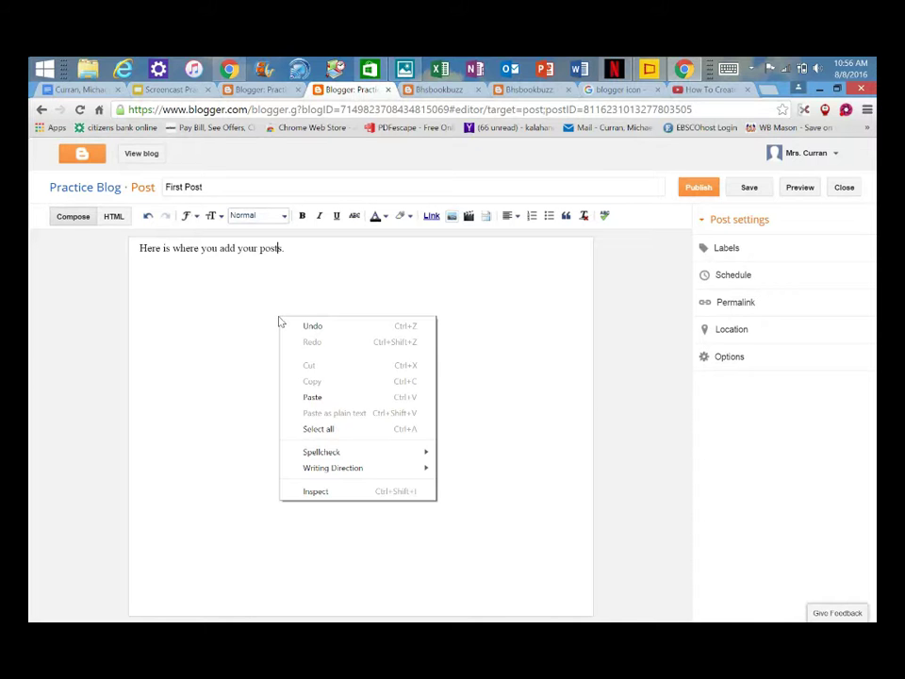
left_click(316, 396)
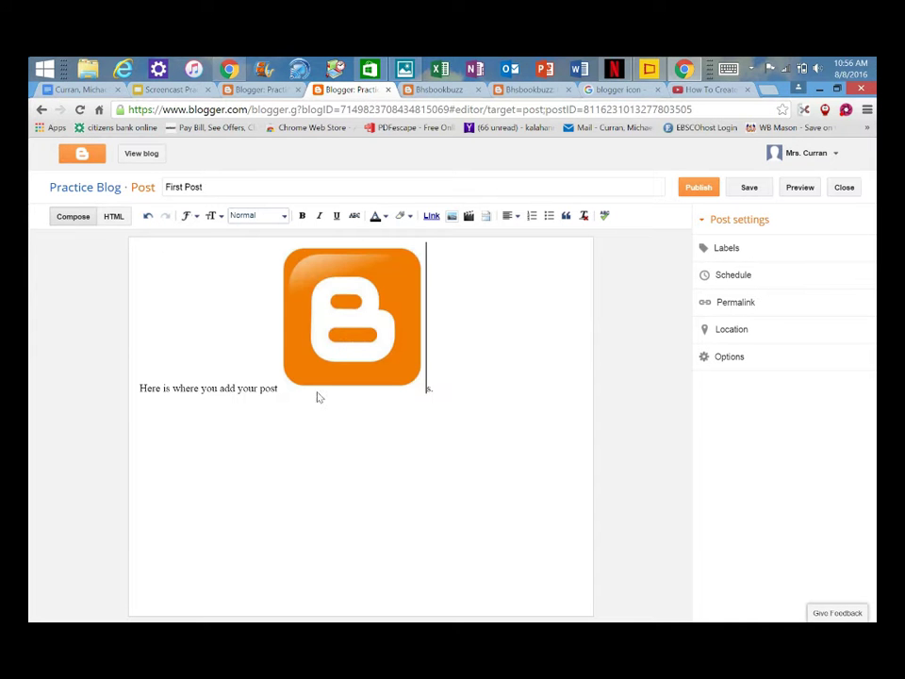
- Make the Blogger icon image in the post body Small and align it to the right
left_click_drag(353, 338, 372, 348)
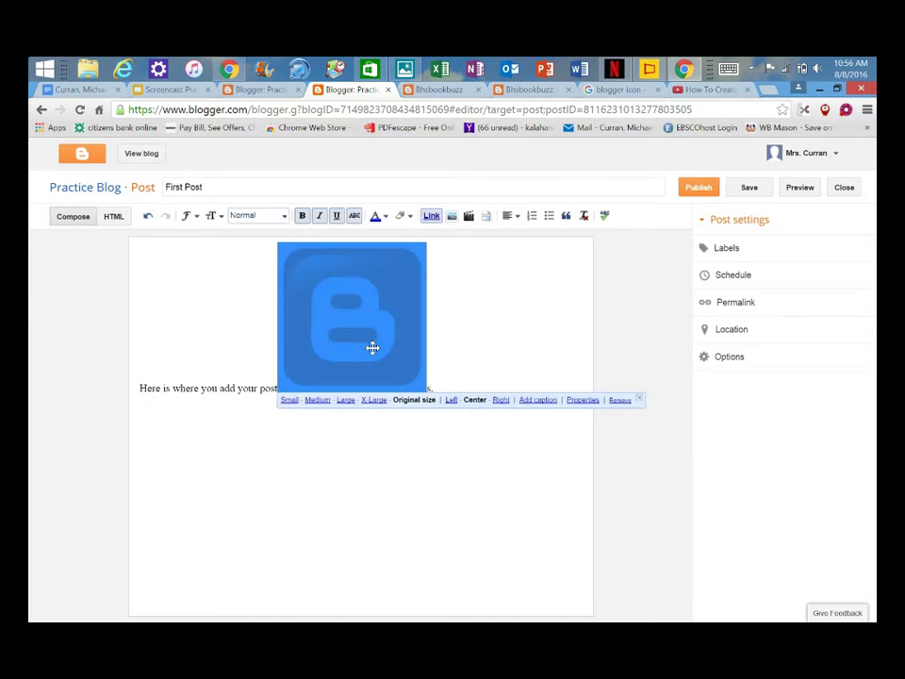
left_click(290, 400)
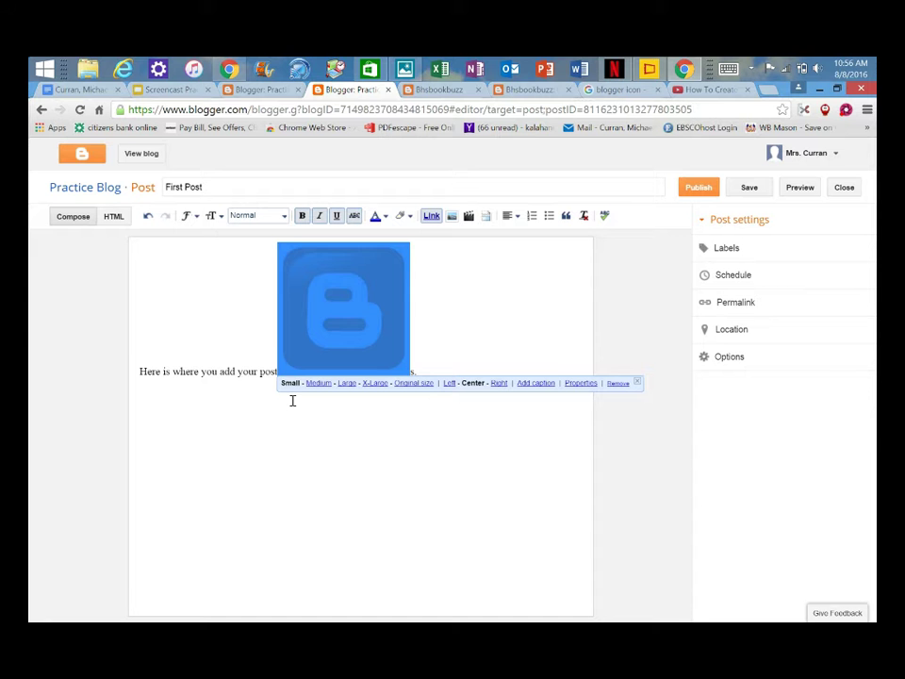
left_click(498, 383)
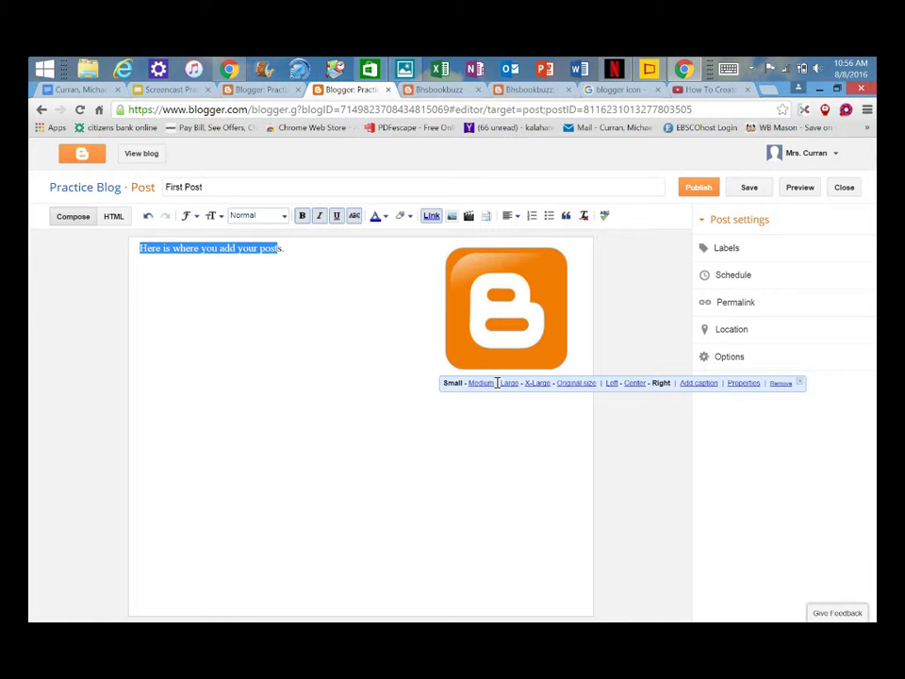
- Add three line breaks after the sentence, search YouTube for "how to use blogger" and insert the 7-minute video "How to use blogger"
left_click(386, 435)
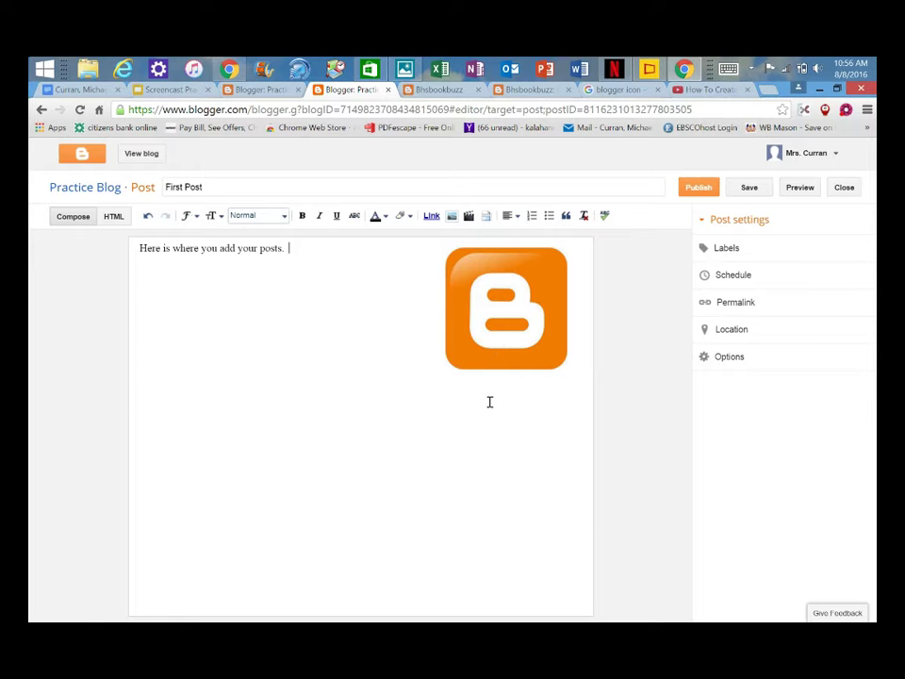
key("Return")
key("Return")
key("Return")
left_click(466, 219)
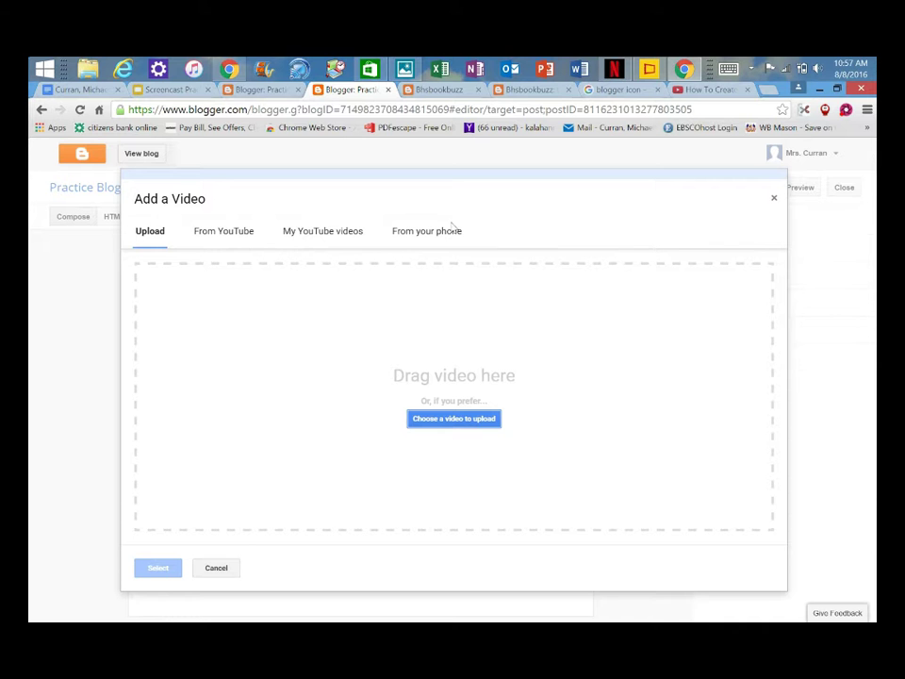
left_click(229, 234)
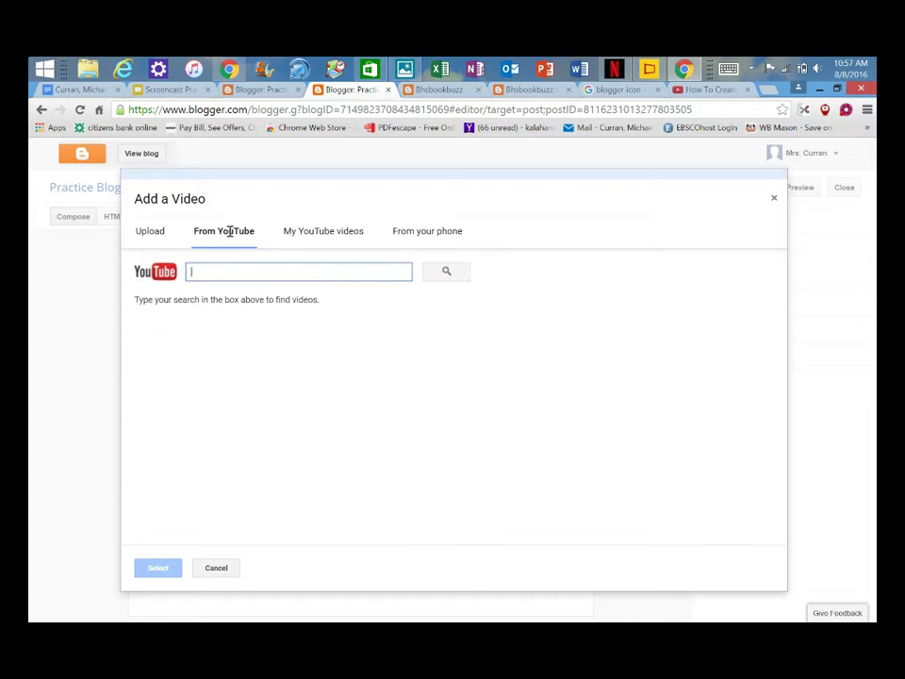
type("how to use bl")
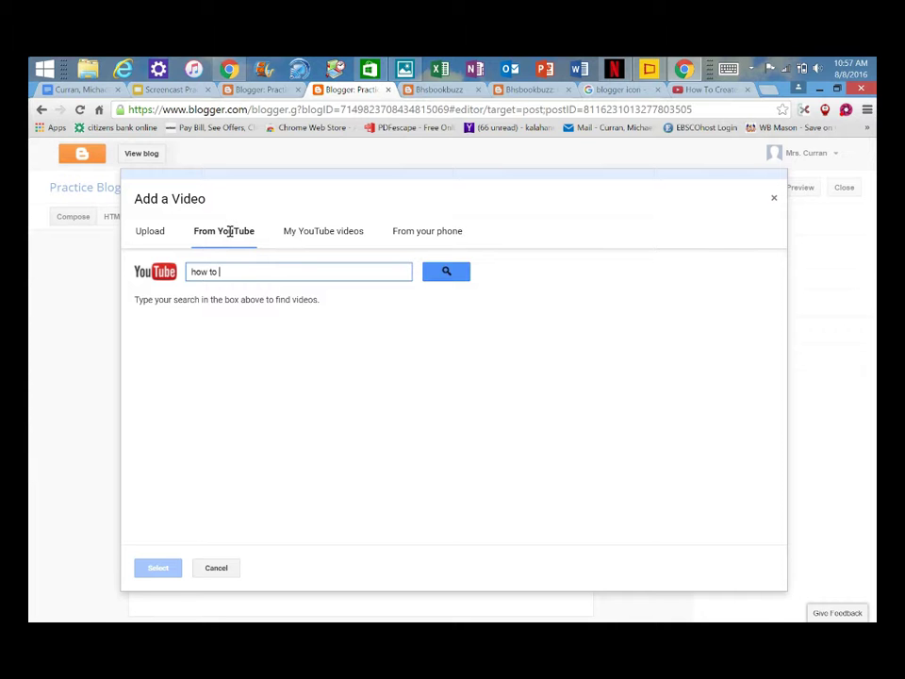
type("ogger")
key("Return")
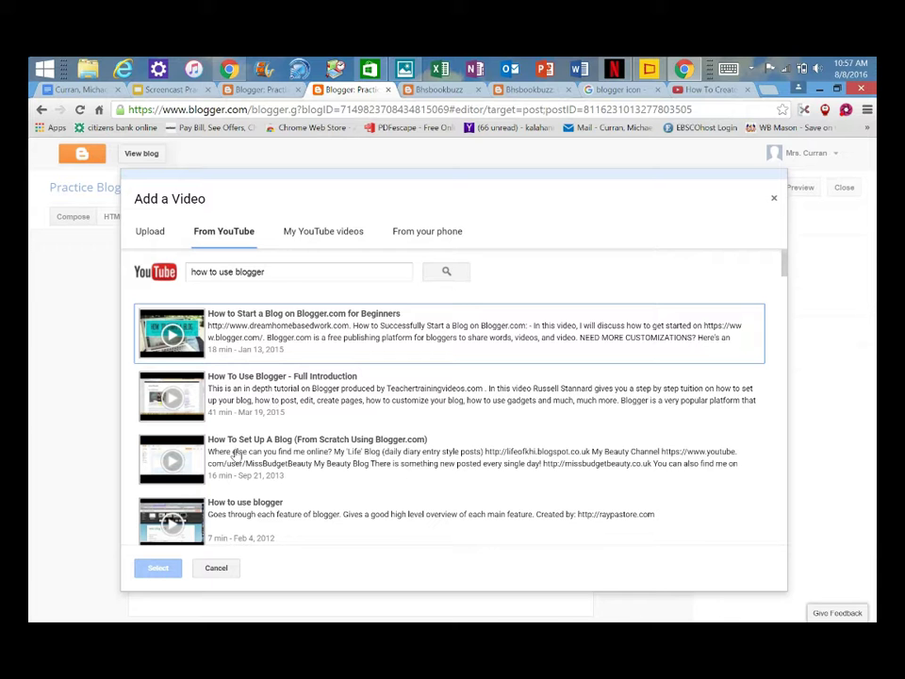
left_click(171, 520)
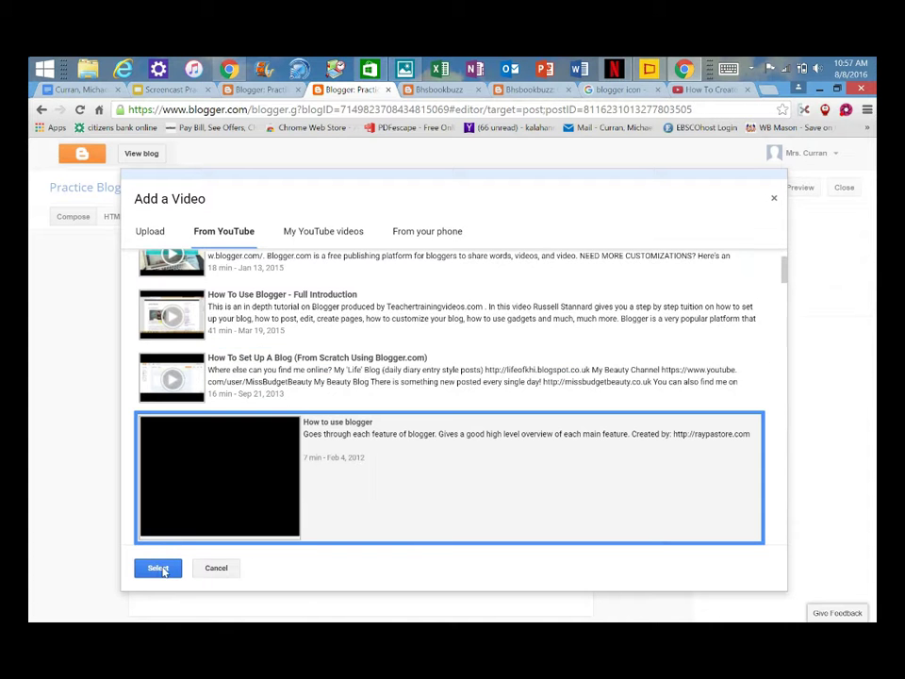
left_click(158, 568)
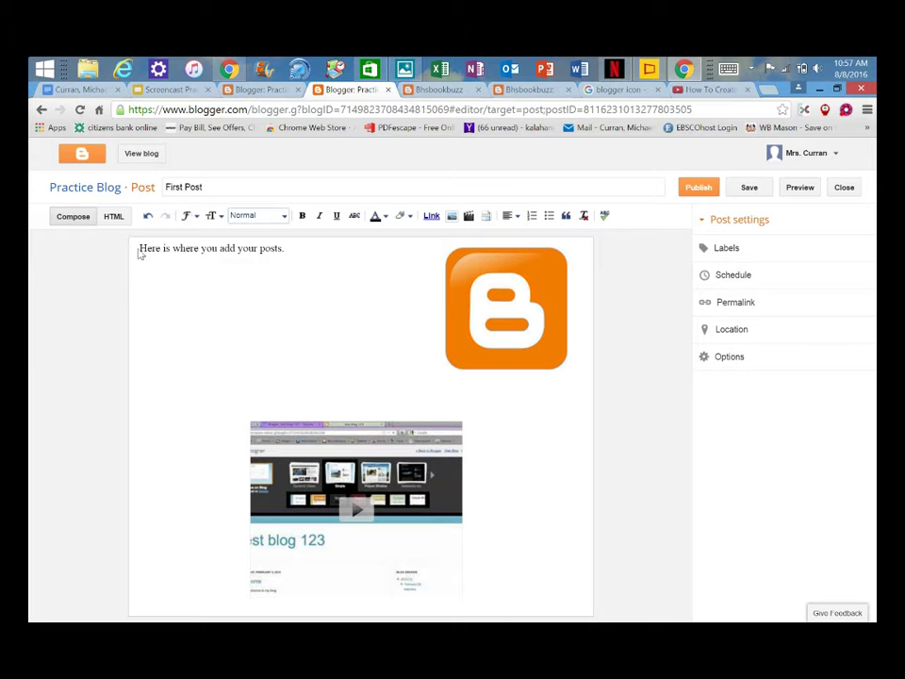
- Format the sentence "Here is where you add your posts." as bold, red Arial text
left_click_drag(139, 248, 304, 242)
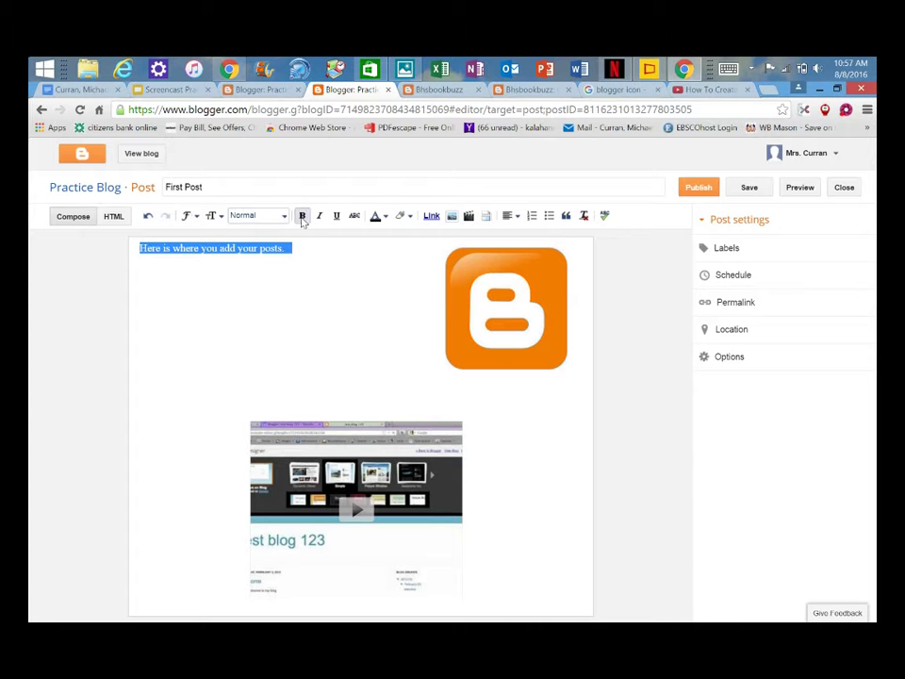
left_click(302, 215)
left_click(196, 216)
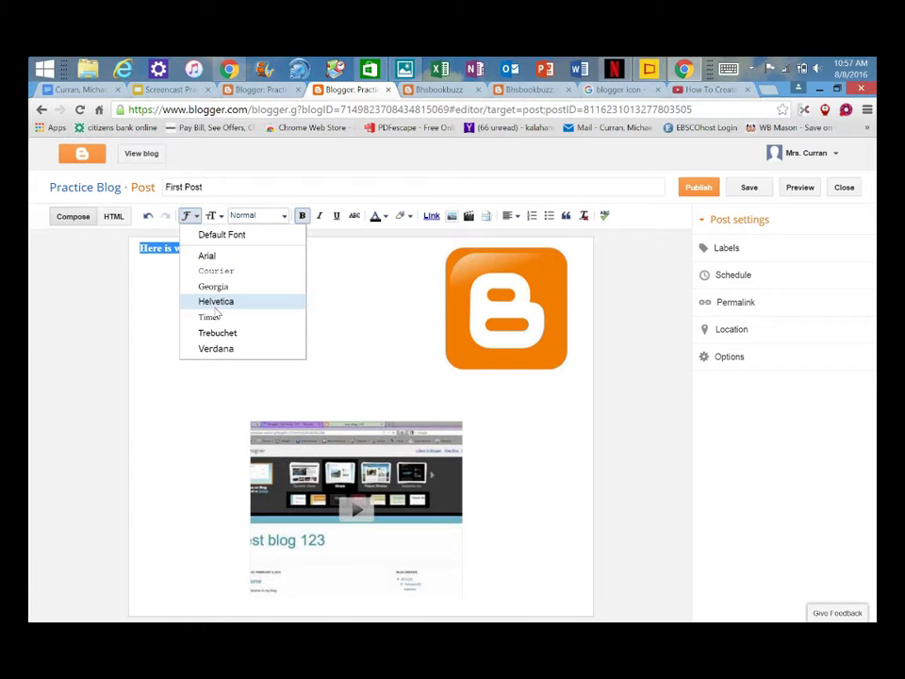
left_click(206, 255)
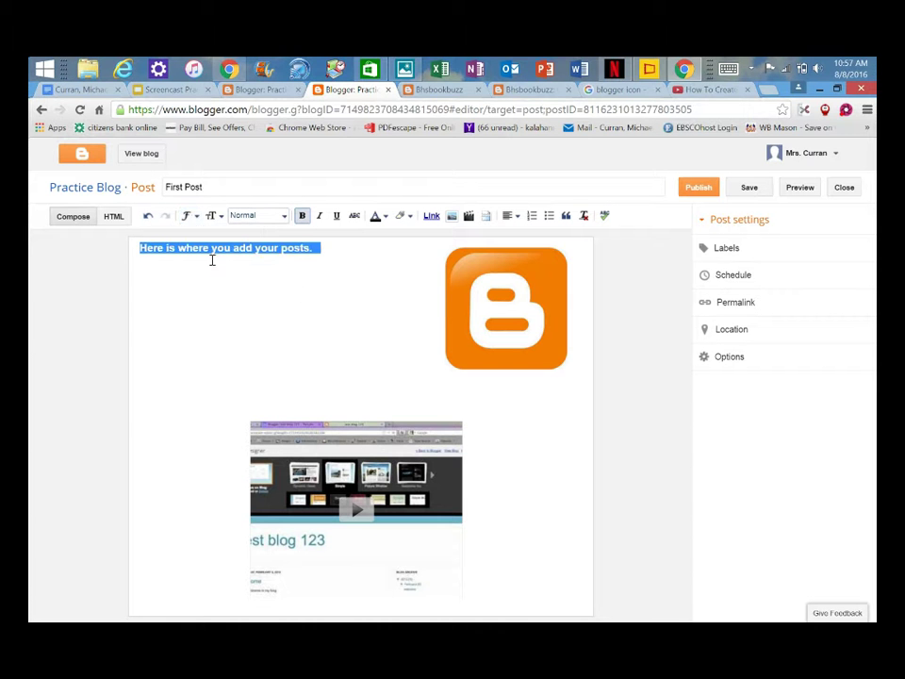
left_click(385, 218)
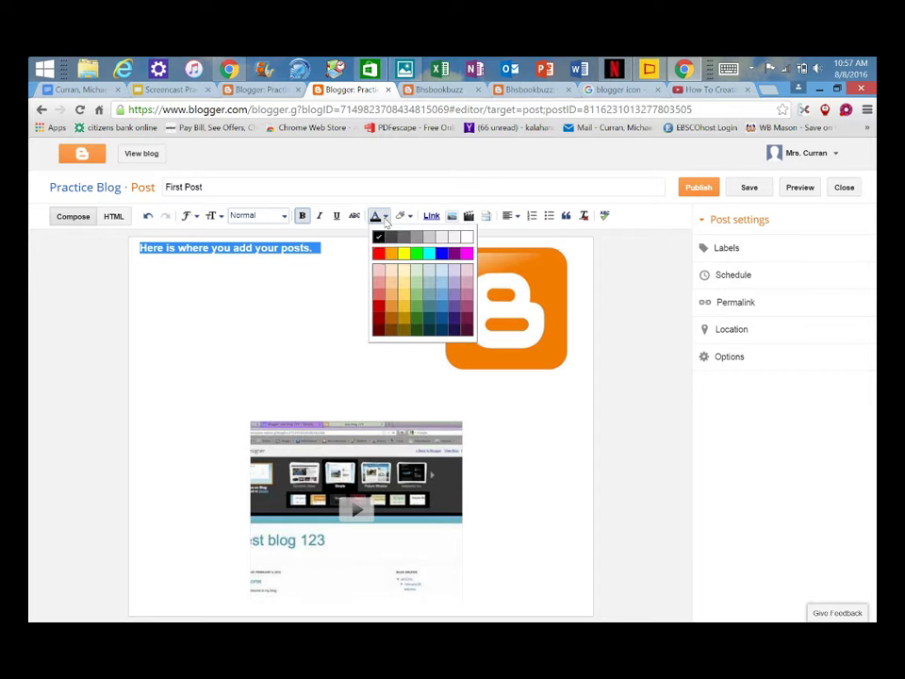
left_click(378, 252)
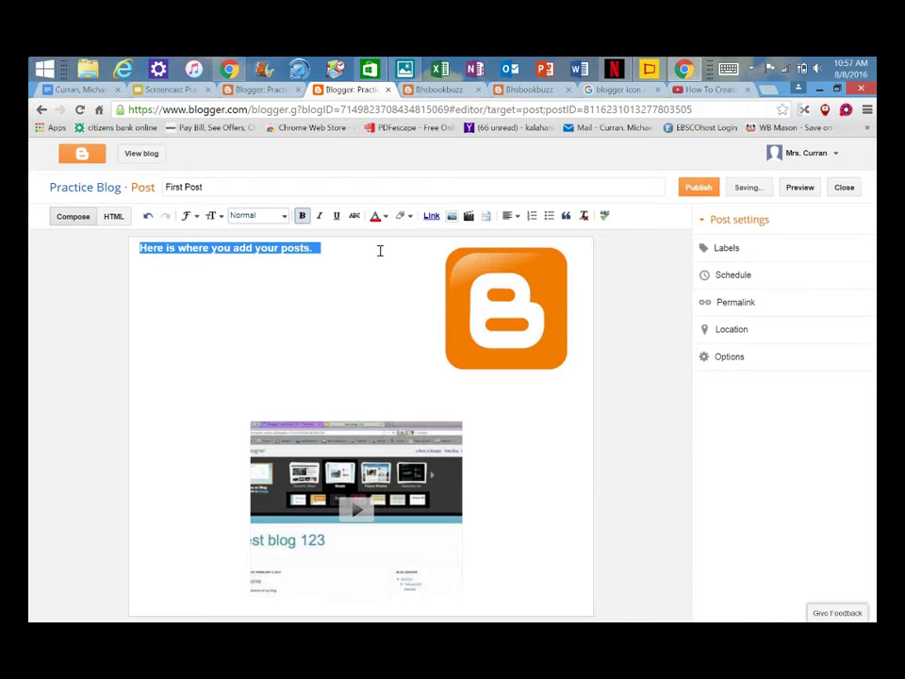
left_click(338, 294)
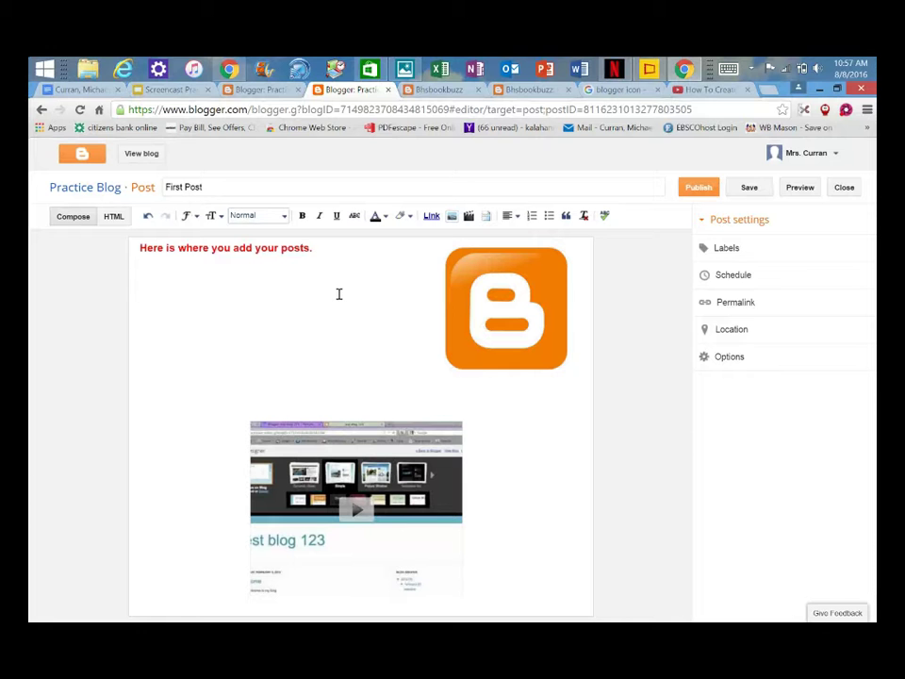
- Publish the post, view it on the live blog, and play and pause its embedded video
left_click(696, 187)
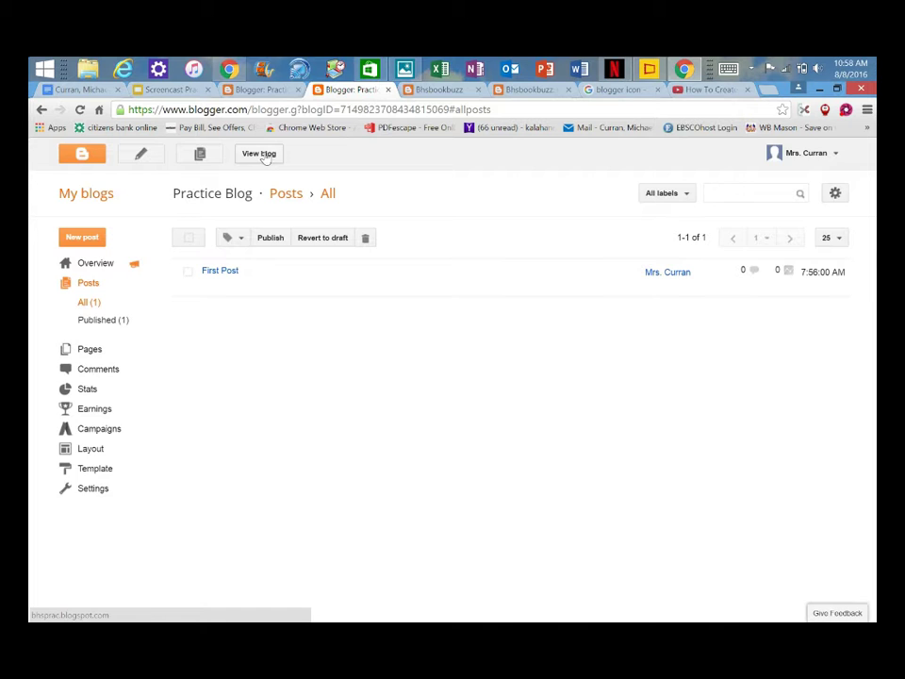
left_click(259, 154)
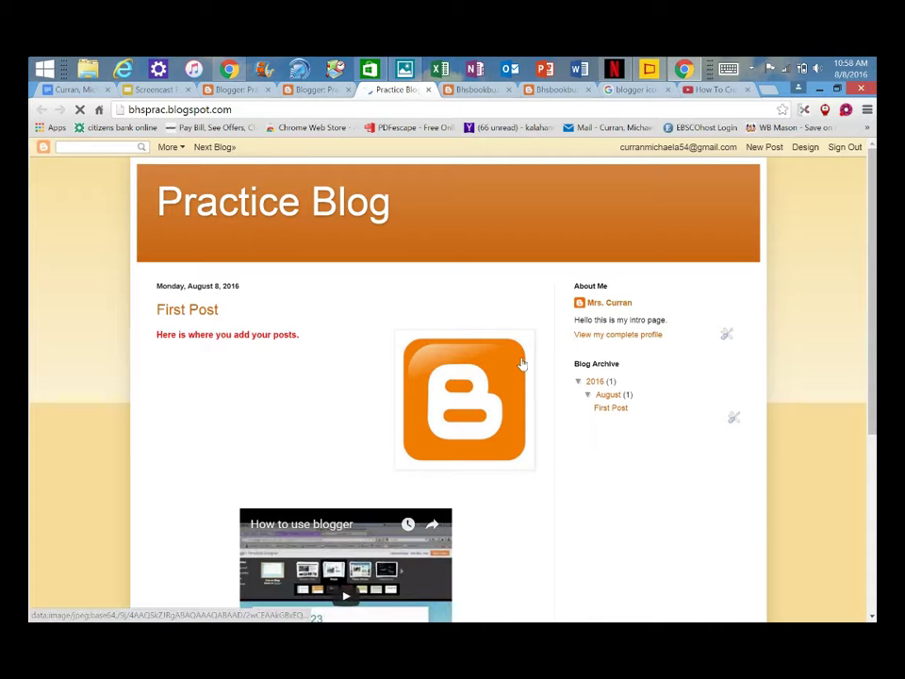
scroll(521, 363, "down", 1)
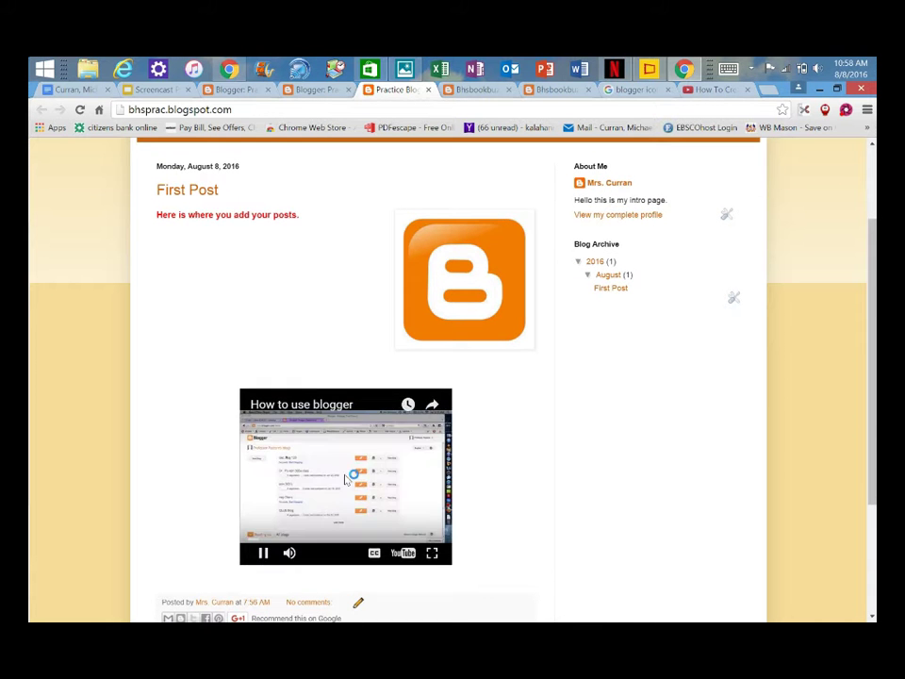
left_click(264, 554)
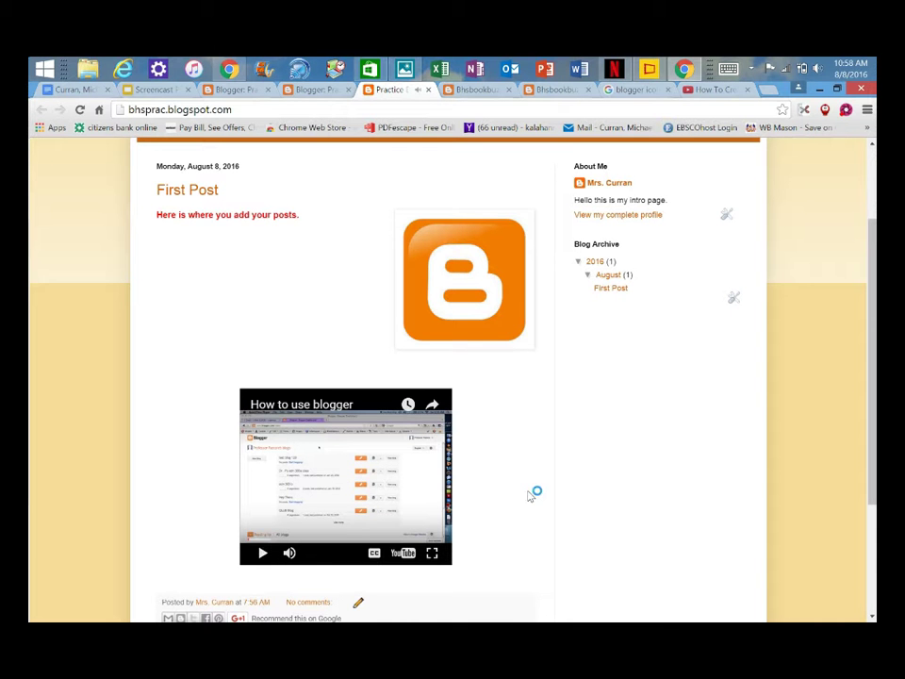